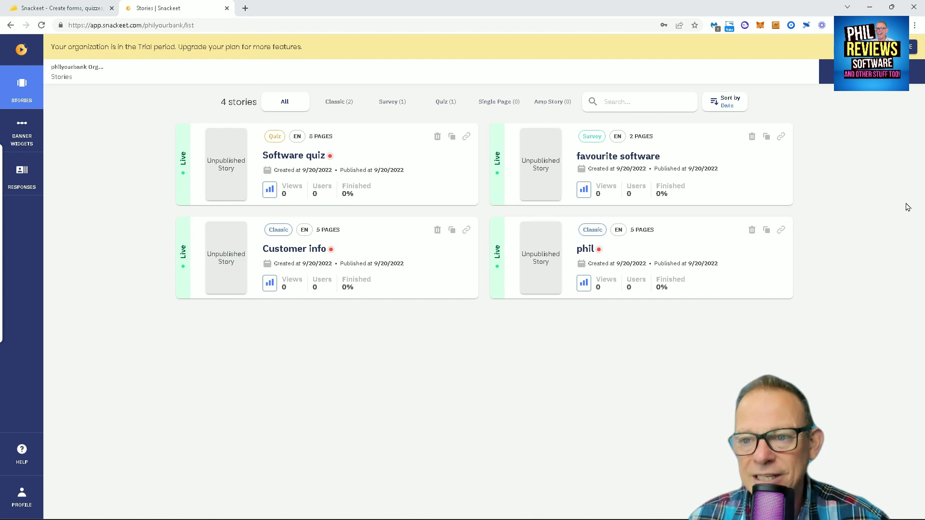
- Start a new Classic story named 'Phils'
left_click(40, 94)
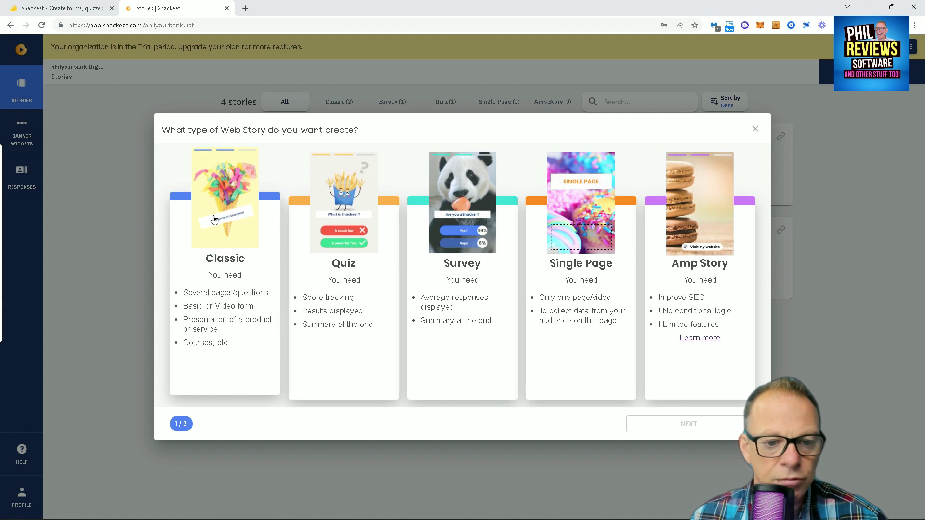
left_click(217, 303)
left_click(662, 428)
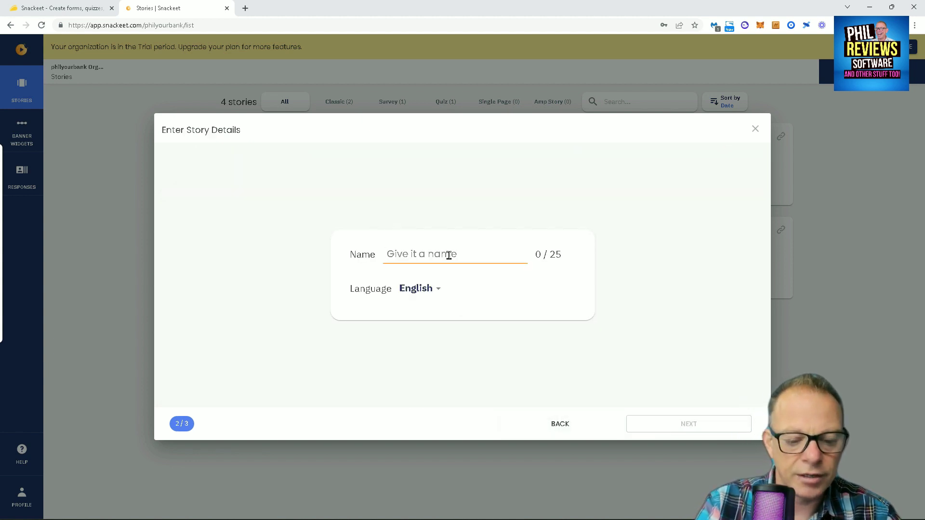
type("Phils")
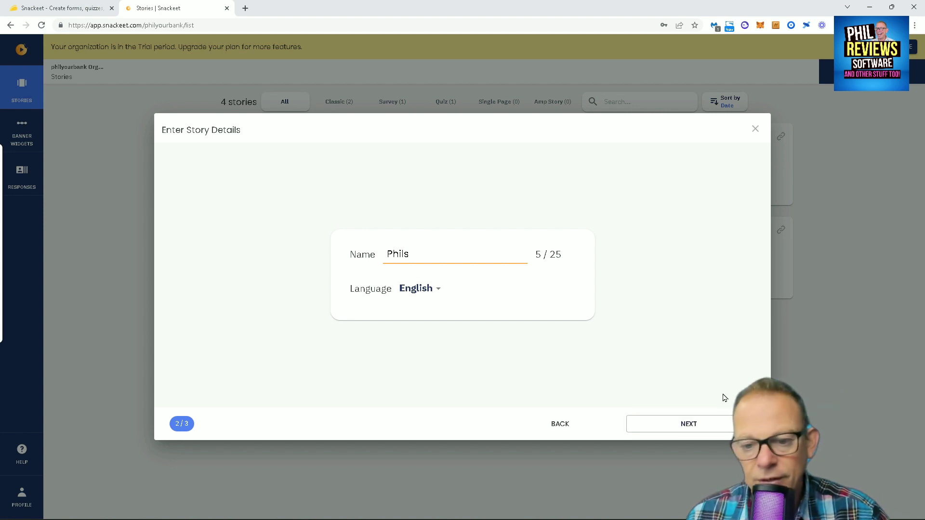
left_click(718, 423)
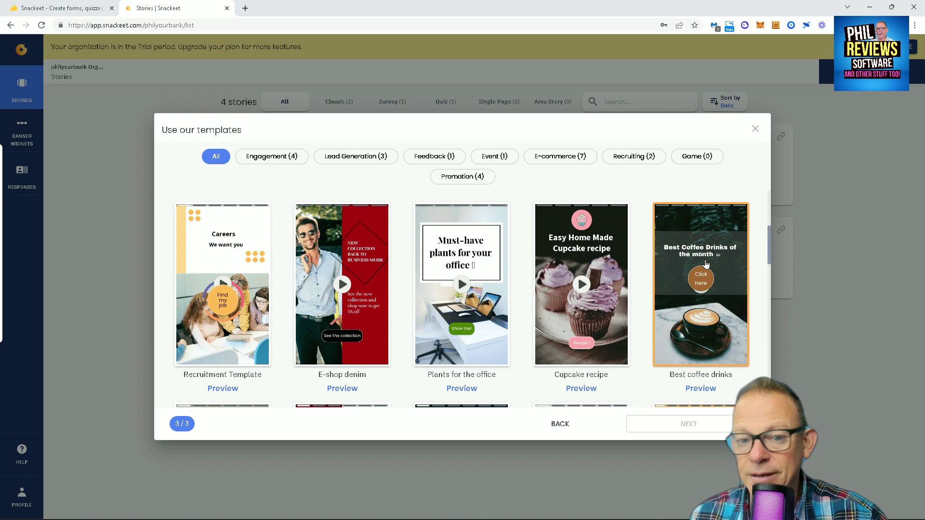
- Build the story from the Product presentation template and open it in the editor
scroll(697, 265, "down", 1)
scroll(694, 279, "down", 3)
scroll(692, 286, "down", 1)
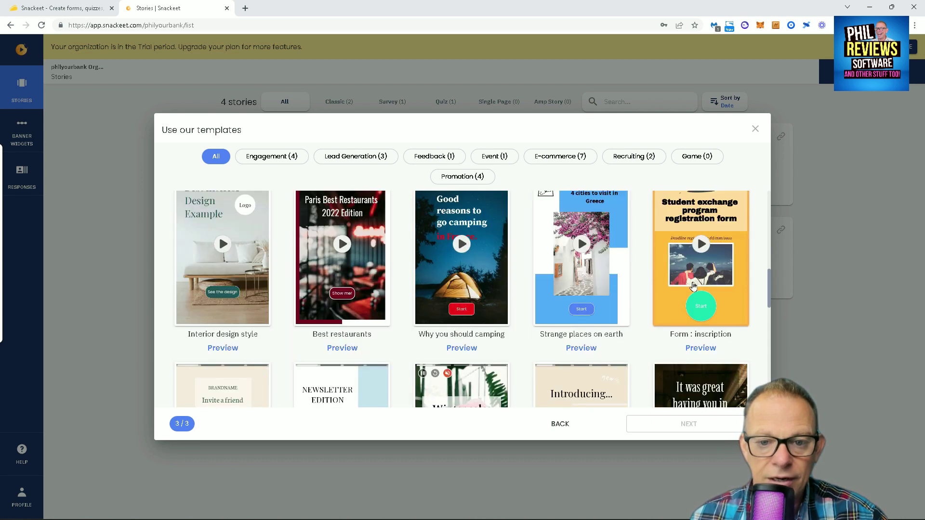
scroll(471, 282, "up", 1)
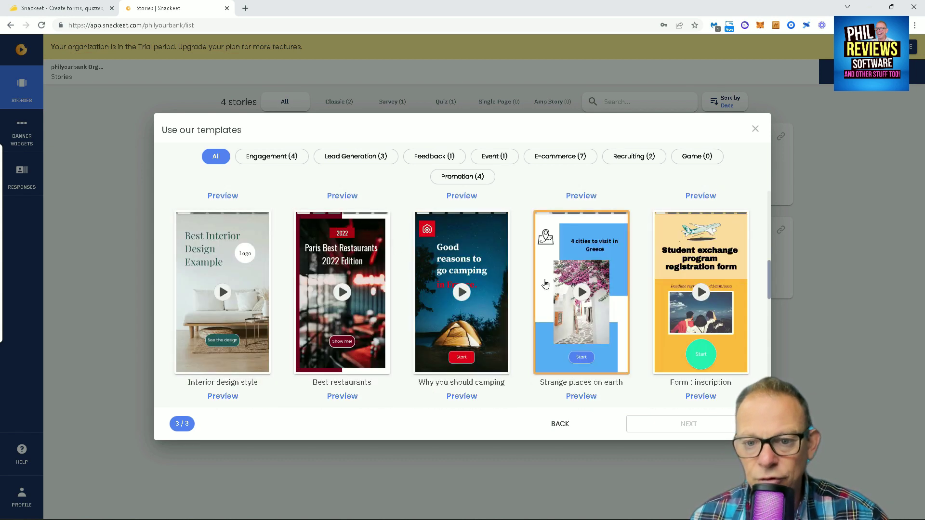
scroll(685, 284, "down", 5)
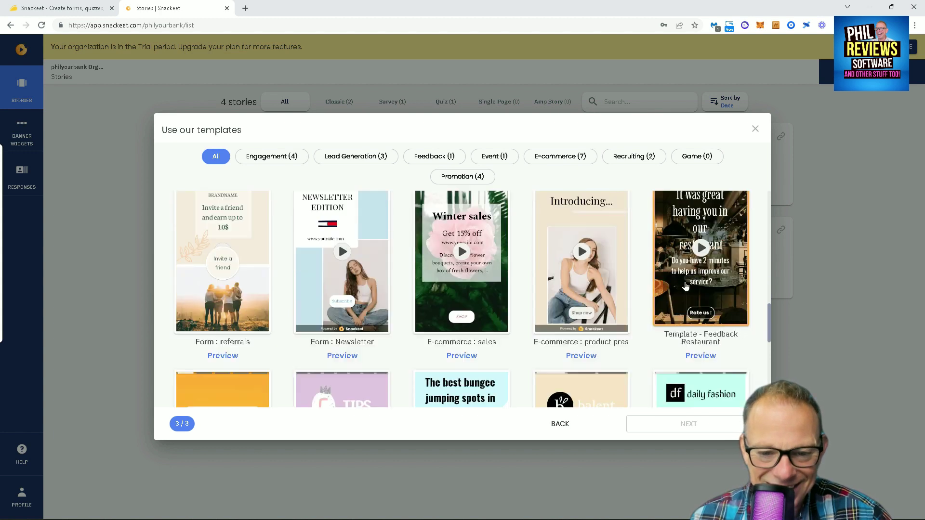
scroll(687, 288, "down", 3)
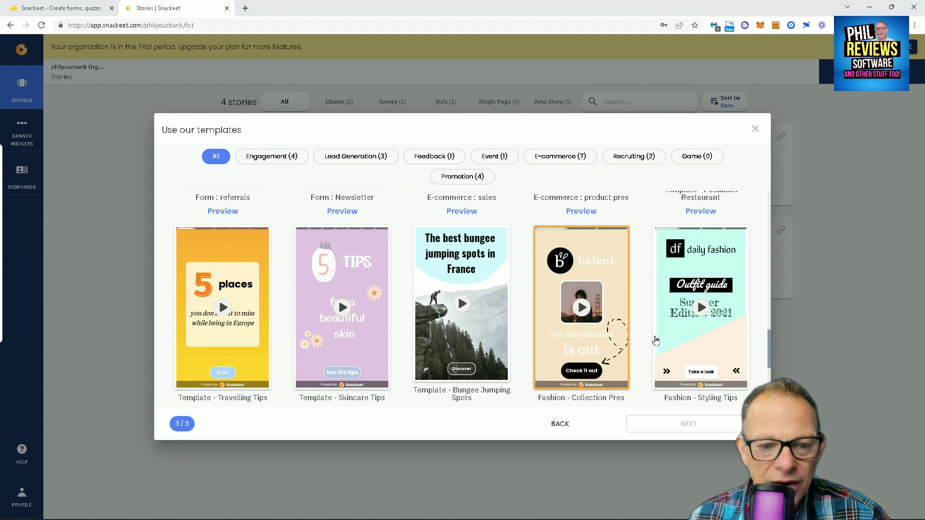
scroll(295, 334, "down", 3)
scroll(295, 333, "up", 2)
scroll(337, 335, "down", 3)
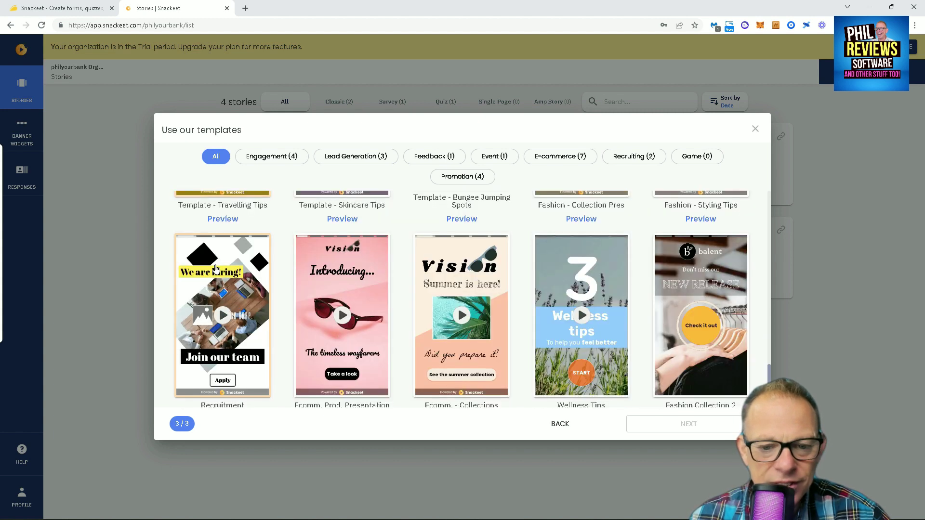
scroll(696, 353, "down", 1)
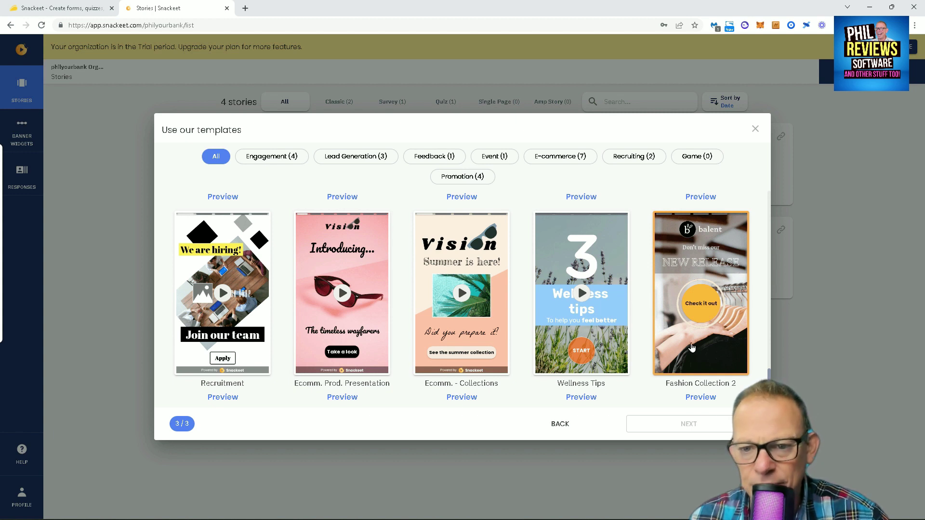
scroll(340, 302, "up", 6)
scroll(340, 303, "up", 12)
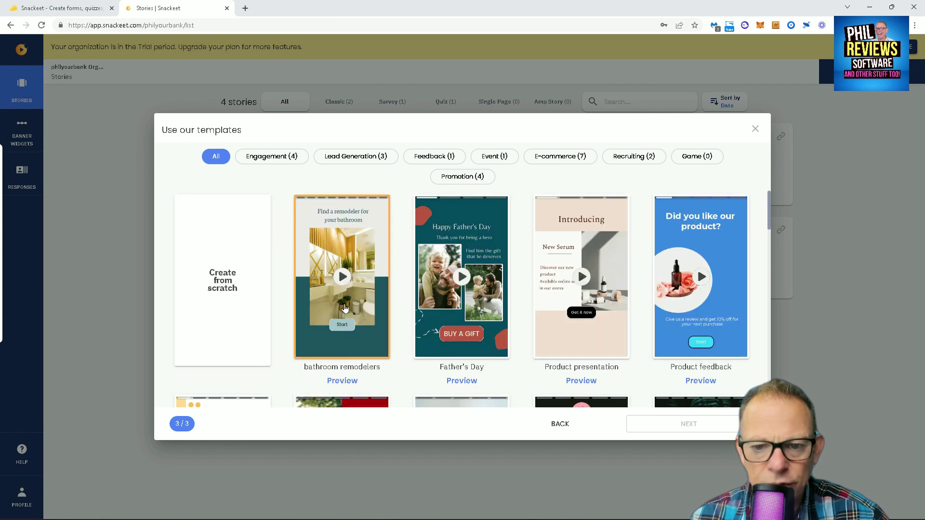
left_click(606, 313)
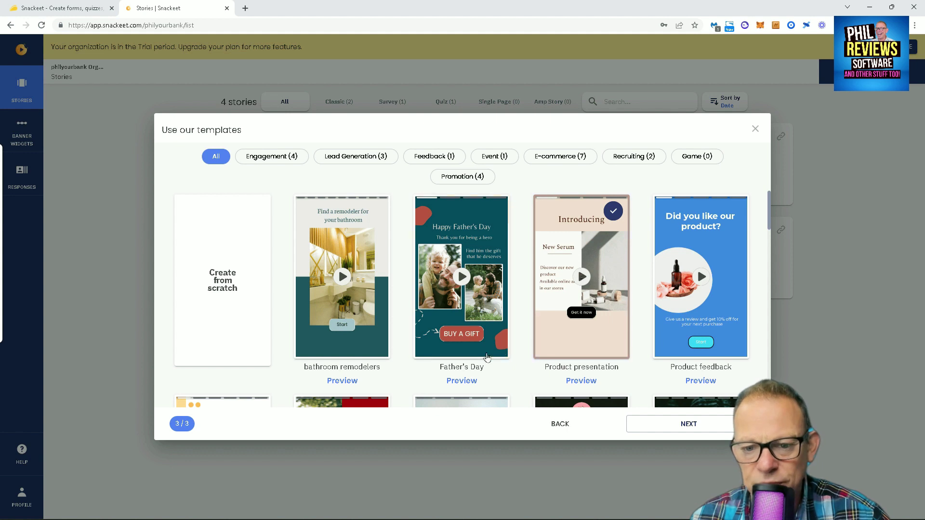
left_click(677, 430)
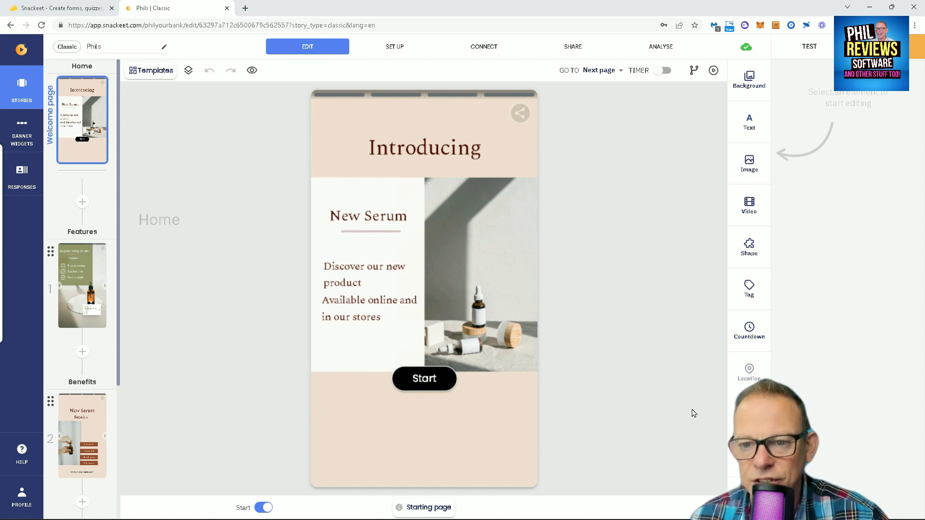
- Compare several background swatches on the Home page and keep the purple-red-orange gradient
left_click(757, 84)
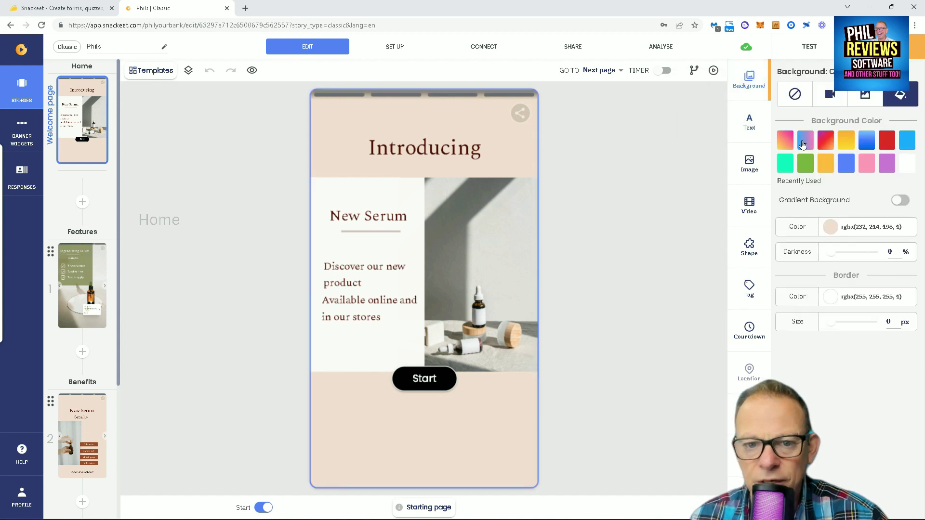
left_click(804, 145)
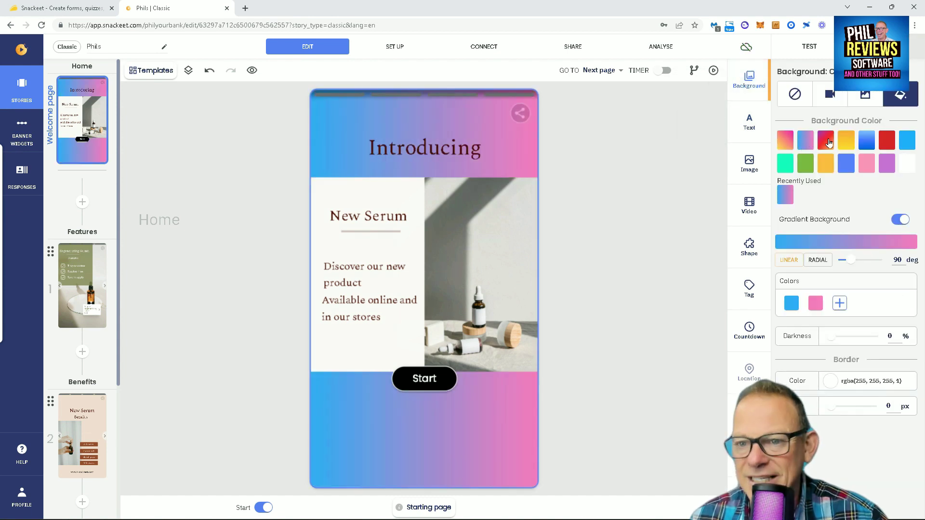
left_click(826, 140)
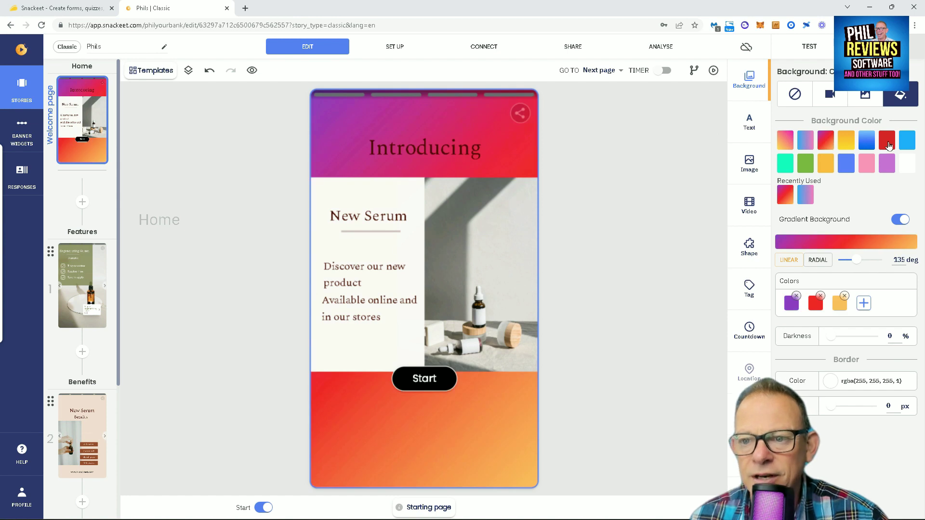
left_click(887, 142)
left_click(846, 143)
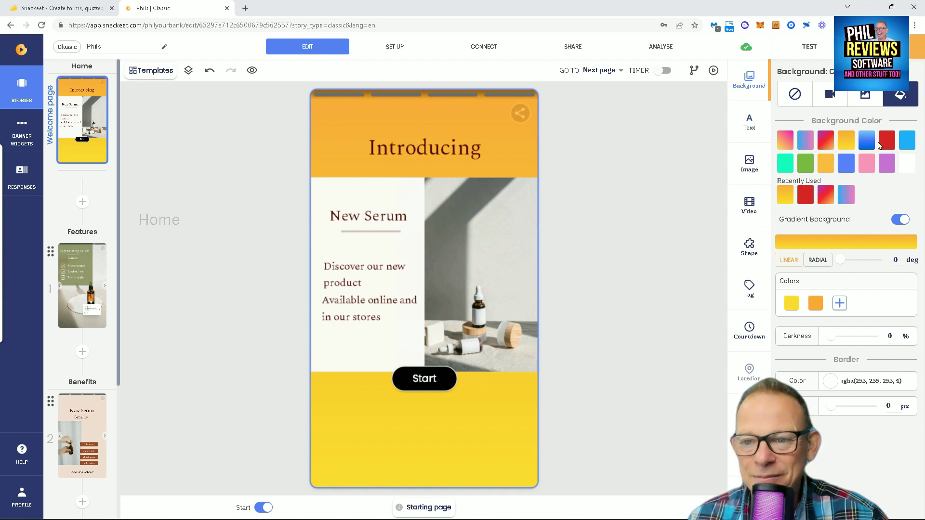
left_click(823, 141)
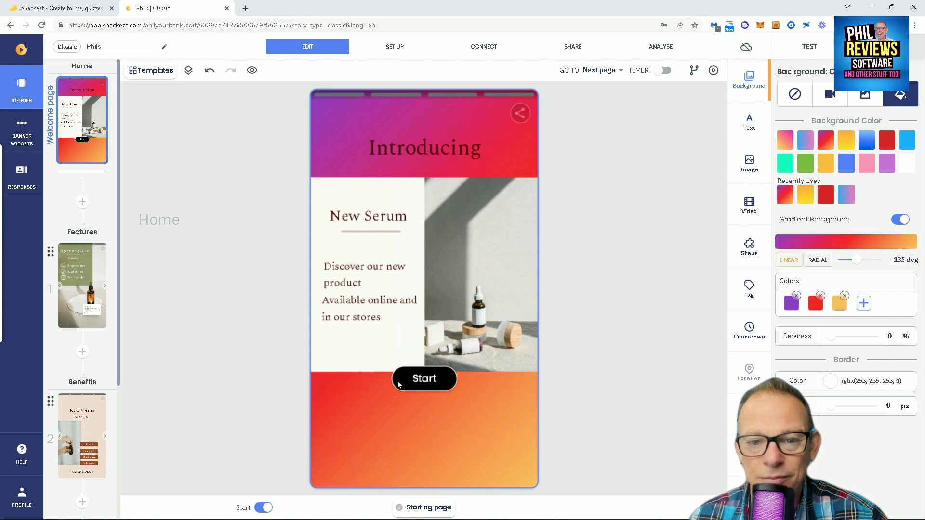
left_click(348, 215)
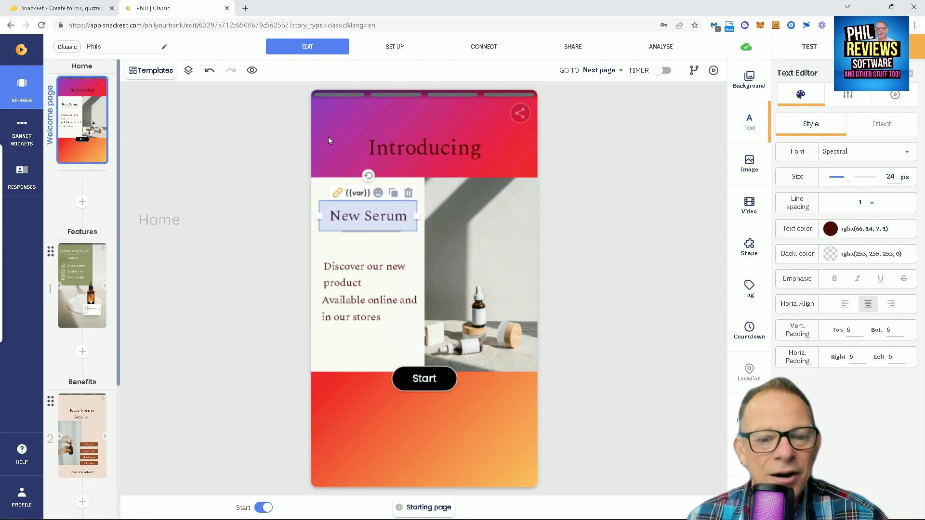
- Change the welcome heading from 'New Serum' to 'New Hat'
left_click(384, 221)
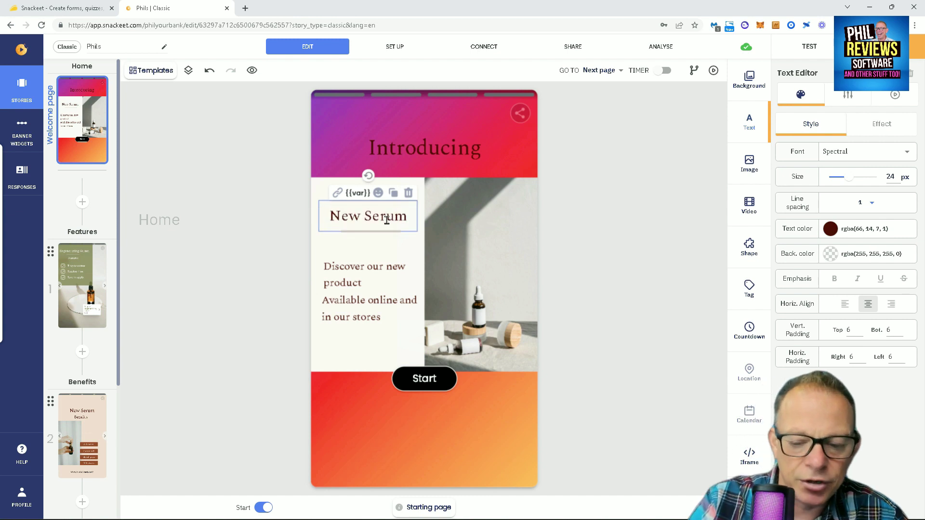
key("Right")
key("Right")
key("Right")
key("Right")
key("Right")
key("Right")
key("Right")
key("Right")
key("Right")
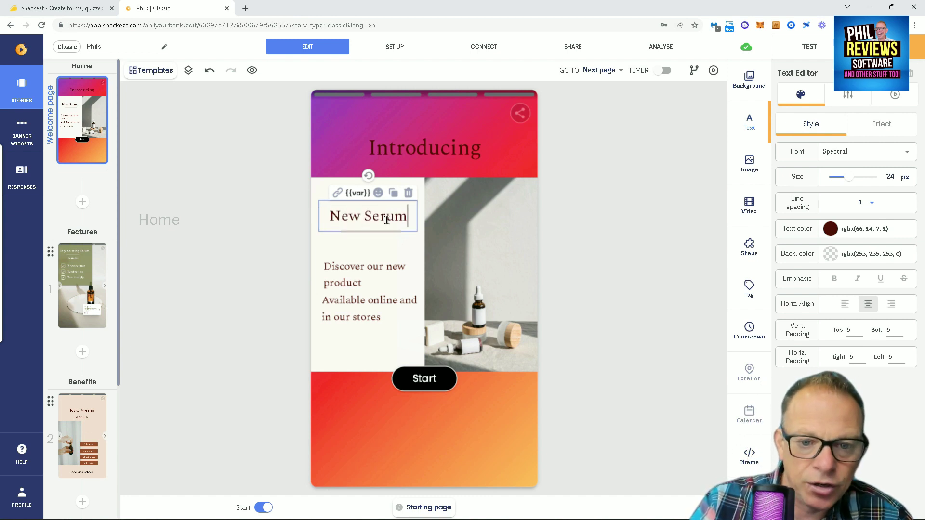
key("BackSpace")
key("BackSpace")
key("BackSpace")
key("BackSpace")
key("BackSpace")
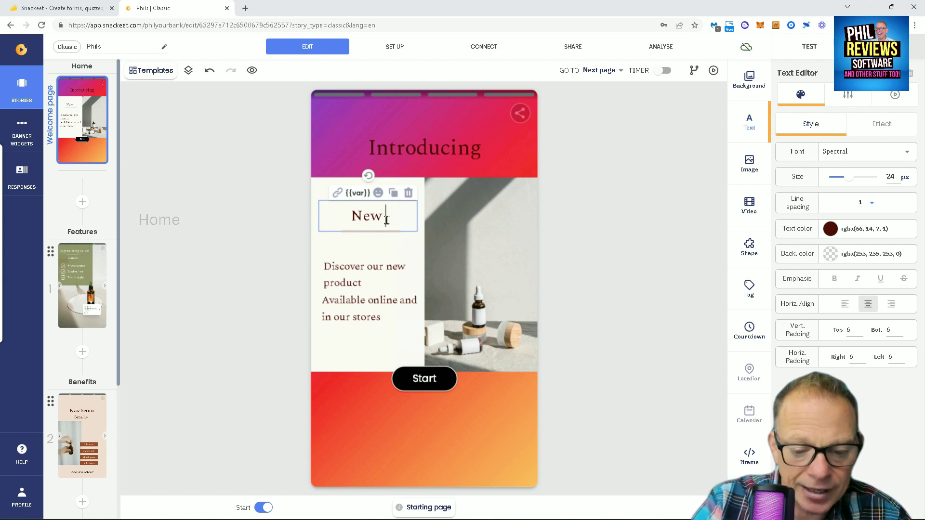
type("Hat")
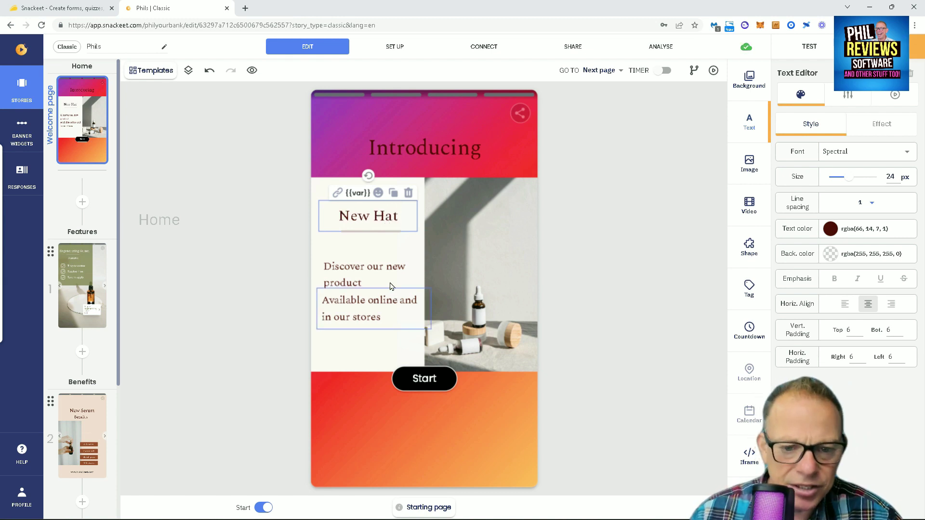
left_click(390, 269)
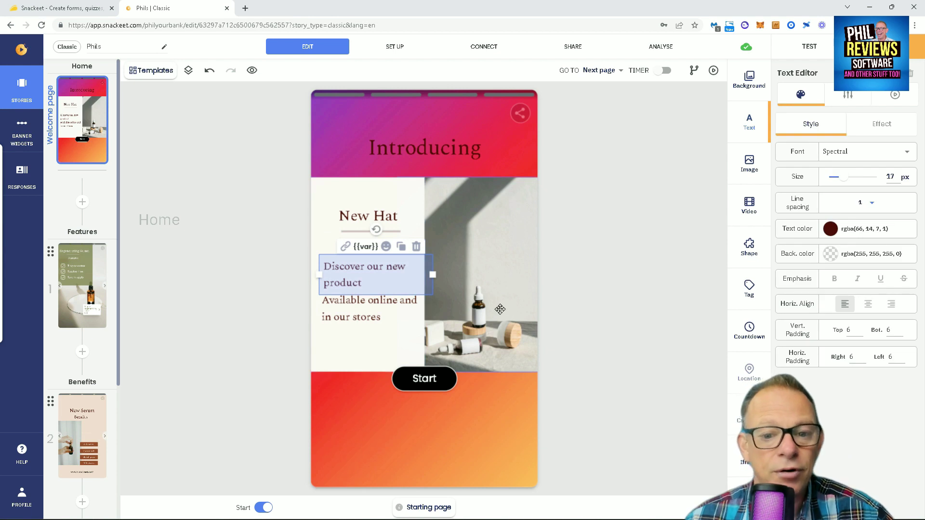
- Replace the product photo with the Pexels woman-in-a-hat photo, nudged slightly right
left_click(496, 288)
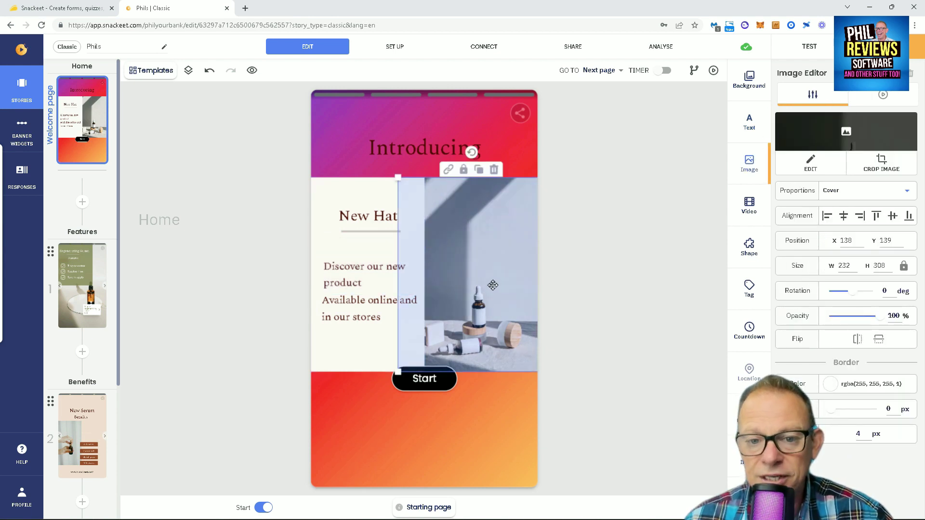
left_click(845, 131)
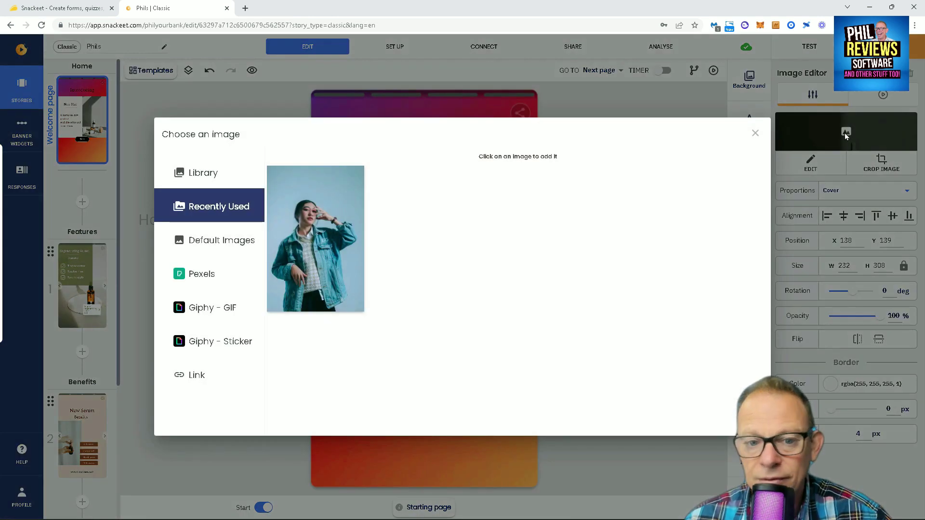
left_click(200, 273)
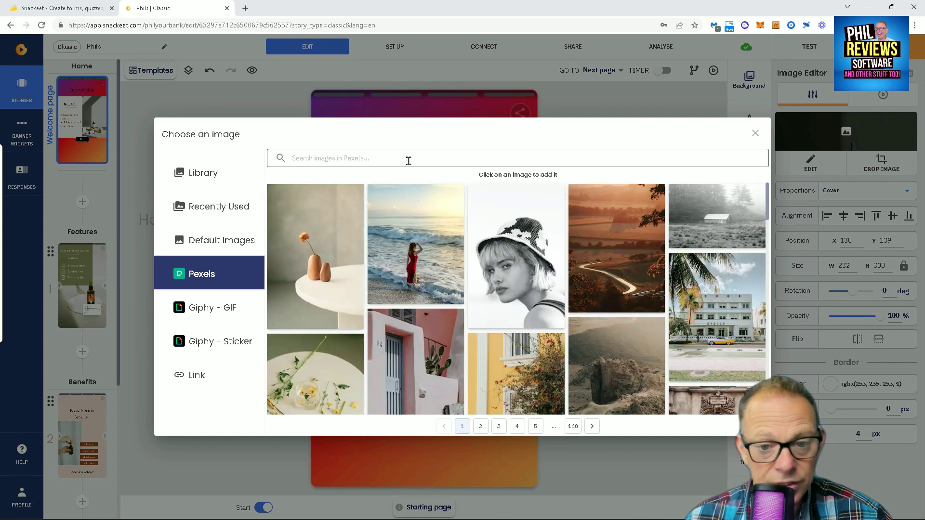
left_click(535, 256)
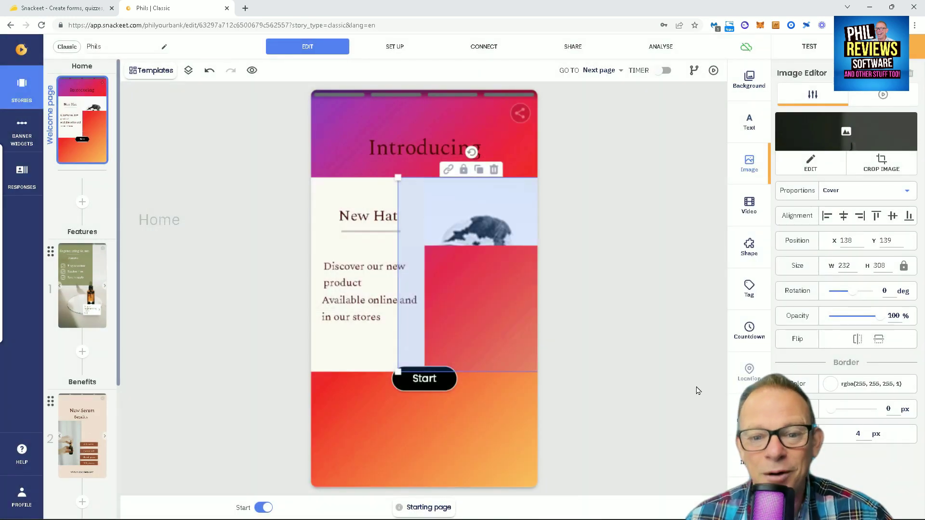
left_click_drag(510, 287, 526, 287)
left_click(621, 315)
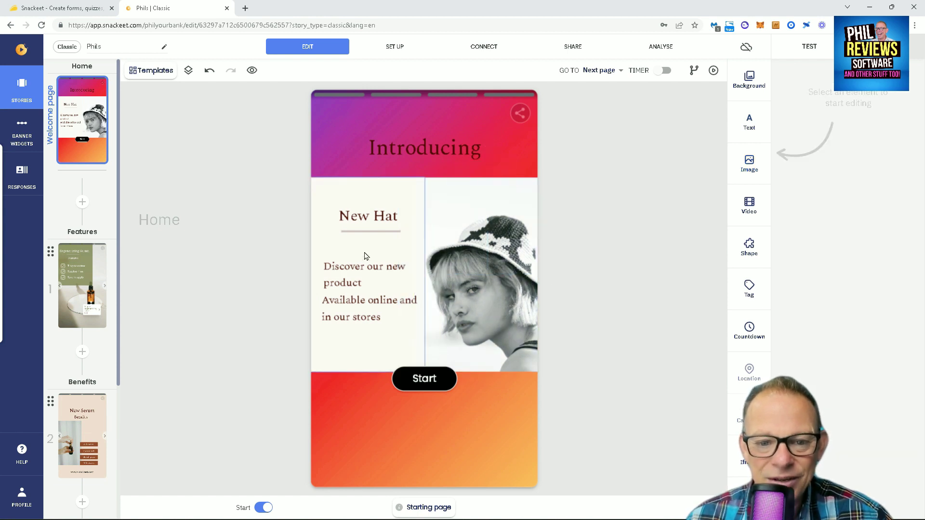
left_click(363, 285)
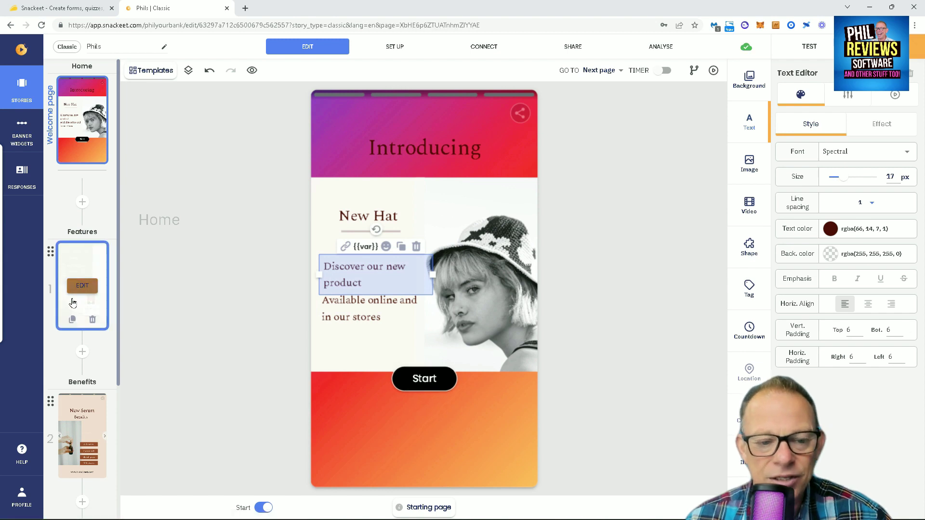
- Browse the Features and Benefits pages, ending on the End page
left_click(73, 296)
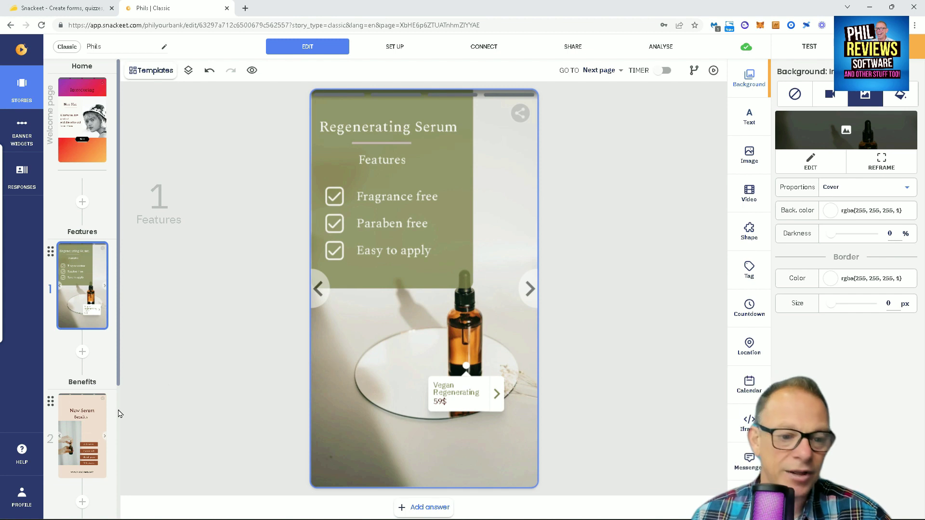
scroll(84, 423, "down", 4)
left_click(87, 247)
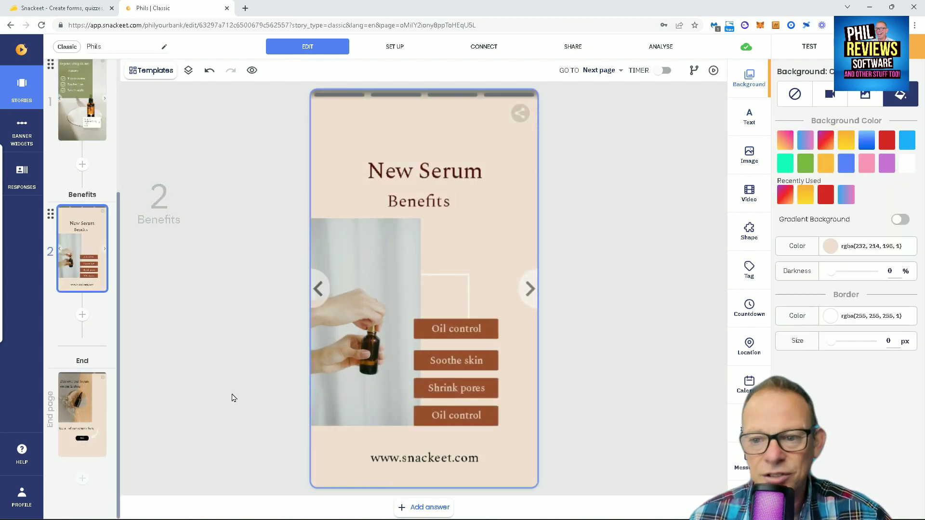
left_click(85, 399)
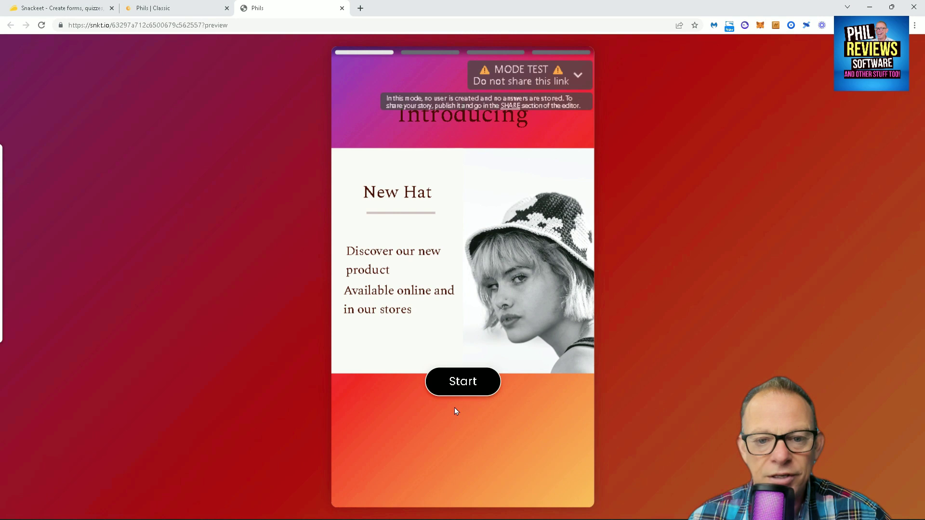
- In the test preview, pass the welcome page, follow the Vegan Regenerating tag, then return to the editor
left_click(462, 380)
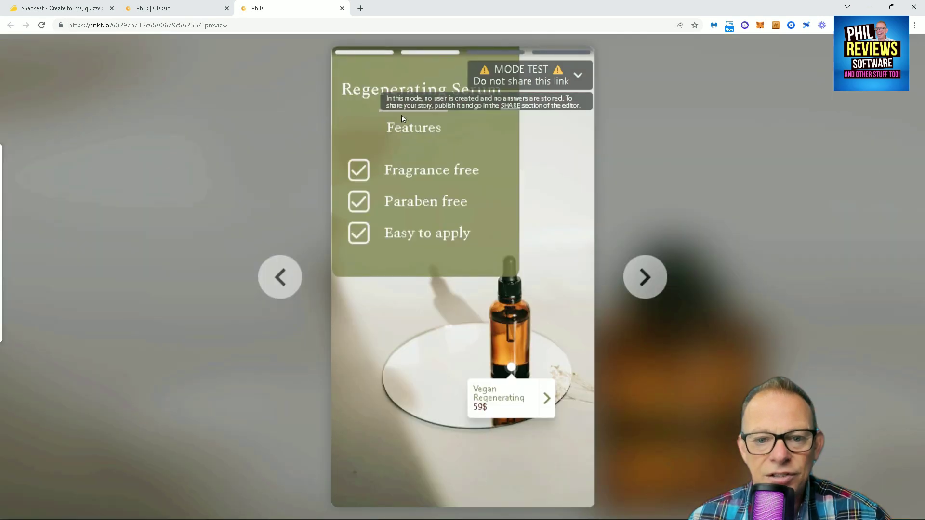
left_click(520, 413)
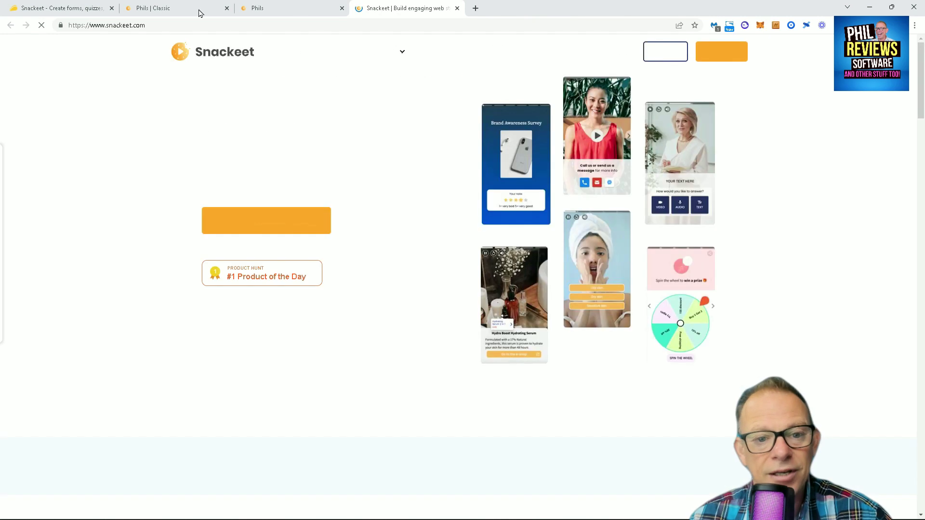
left_click(155, 9)
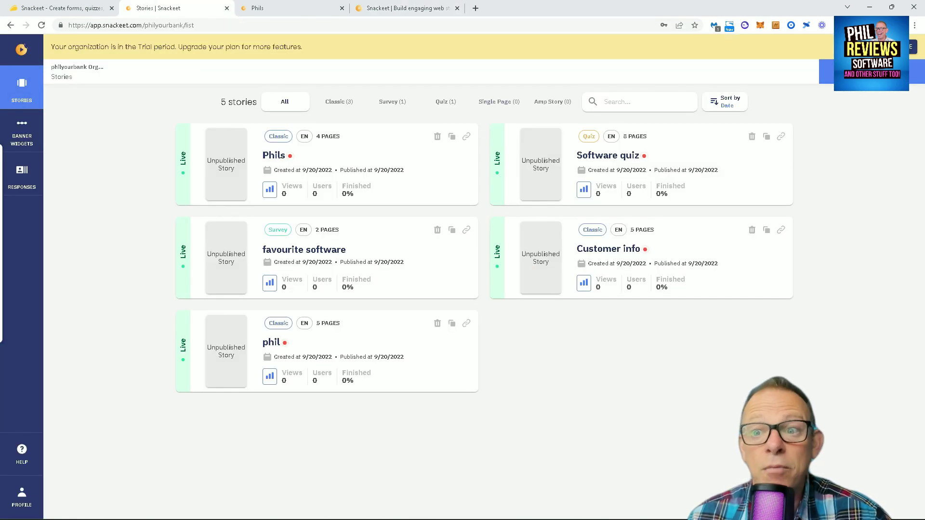
- Start a new Quiz story named 'hat'
left_click(867, 72)
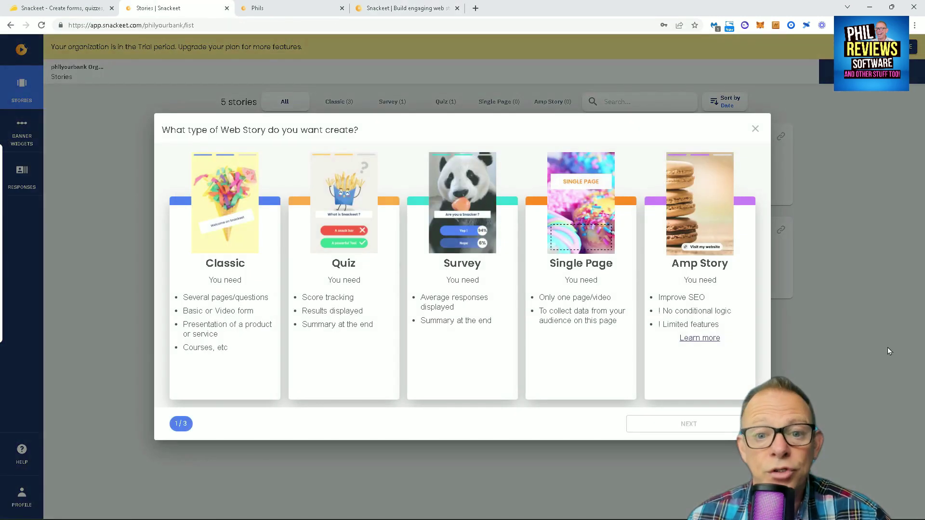
left_click(344, 193)
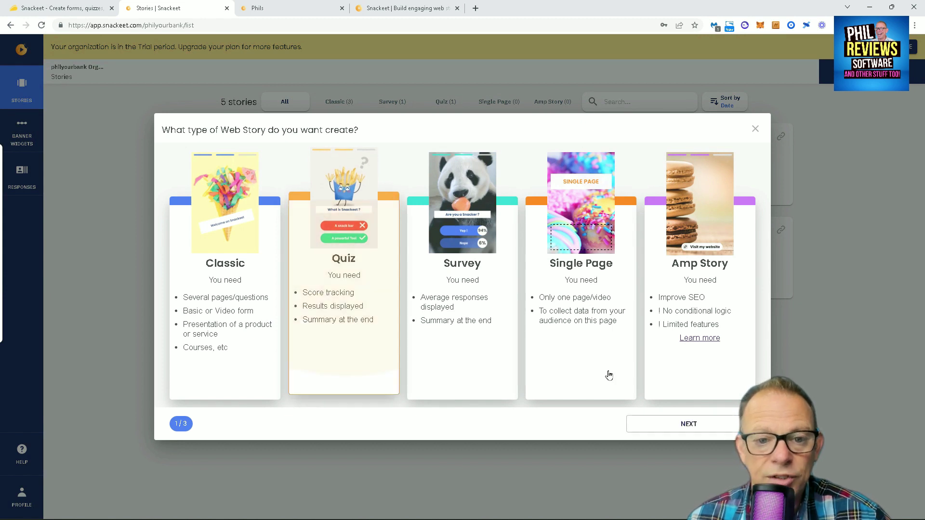
left_click(685, 424)
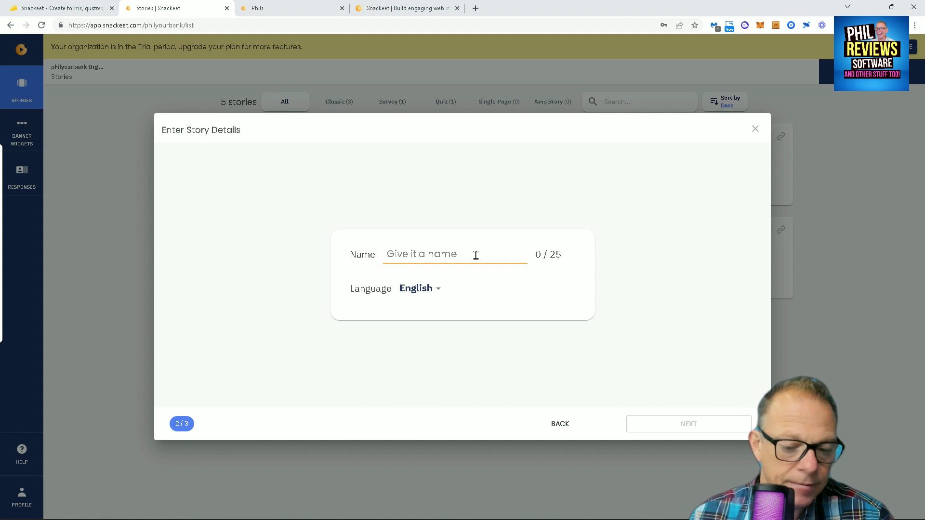
type("hat")
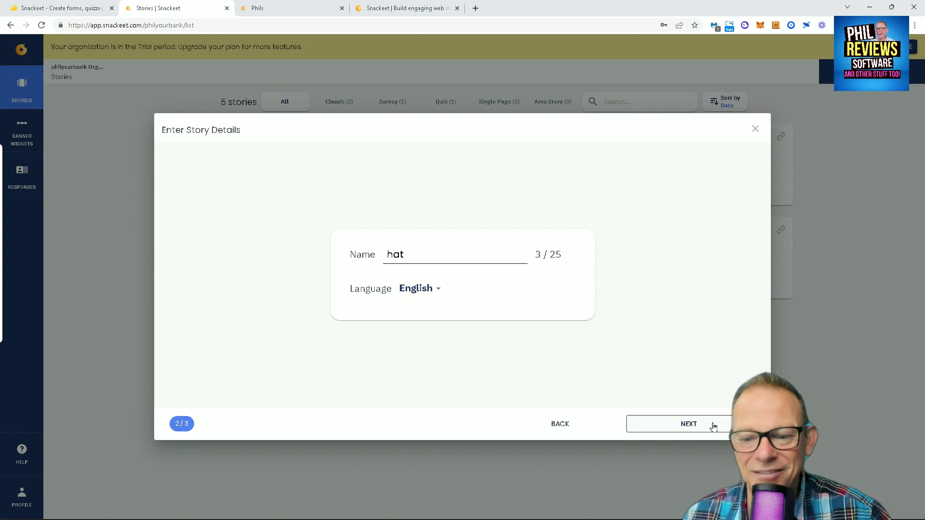
left_click(711, 423)
- Select the Engagement: Bubble tea template for the hat quiz
scroll(687, 307, "down", 3)
scroll(686, 308, "down", 8)
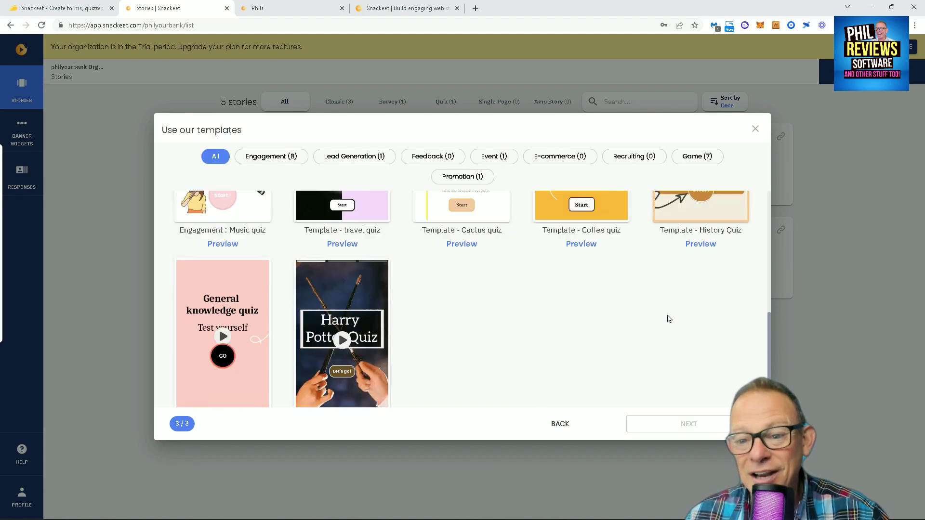
scroll(667, 318, "up", 11)
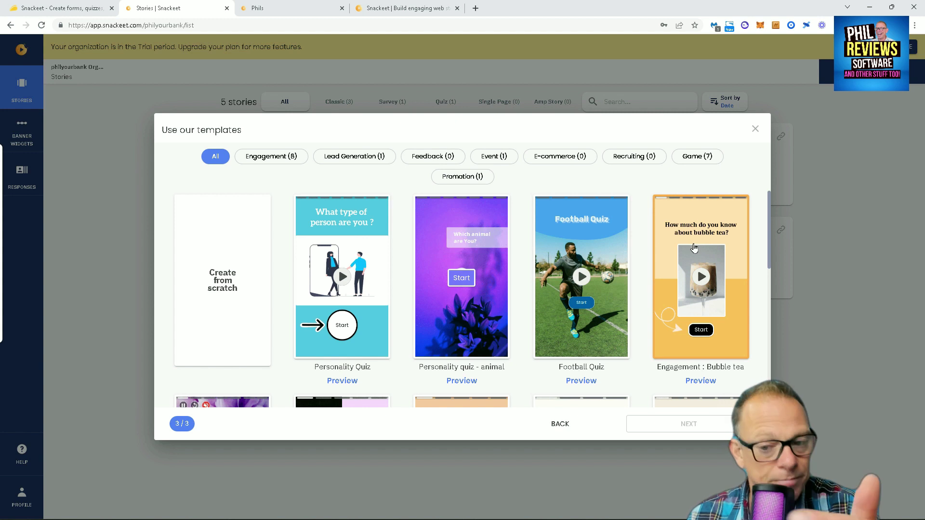
left_click(703, 255)
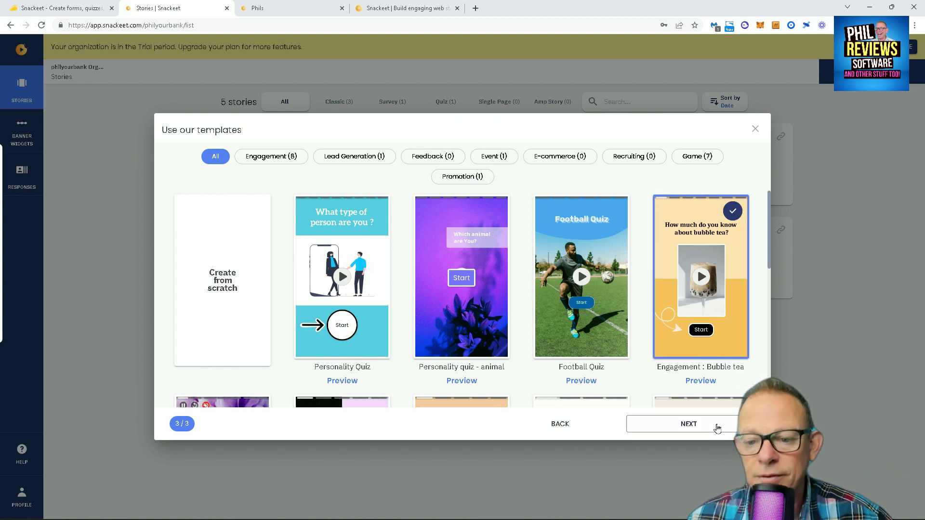
- Create the quiz and set the 'How much do you know about bubble tea?' heading to Archivo Black at a readable size
left_click(715, 425)
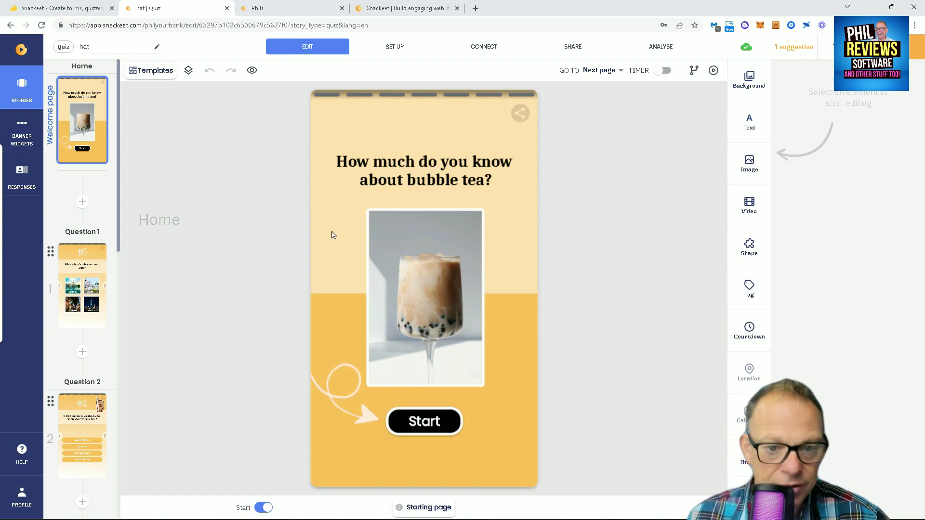
left_click(423, 186)
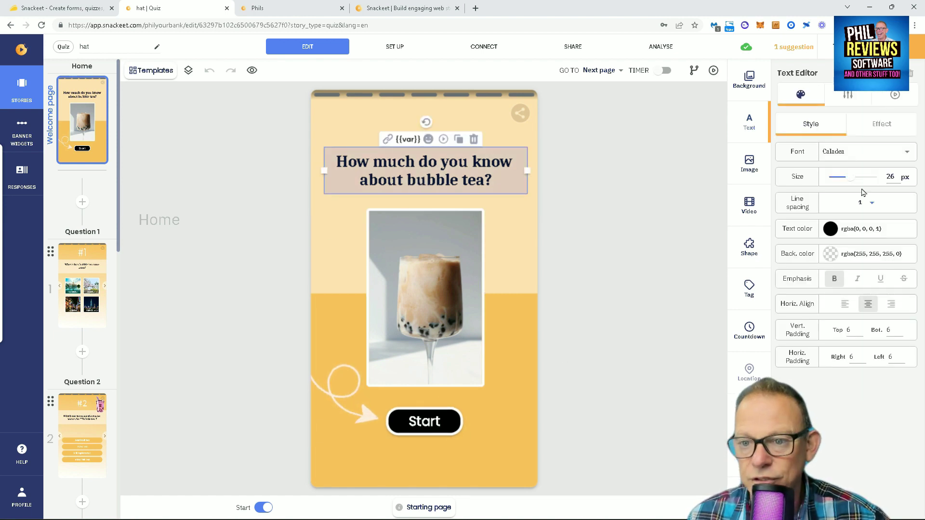
left_click(902, 153)
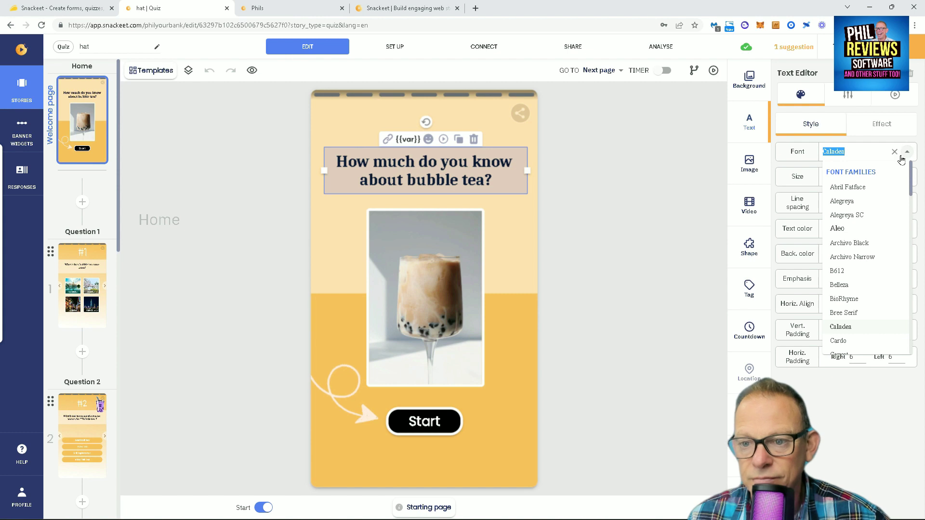
left_click(850, 188)
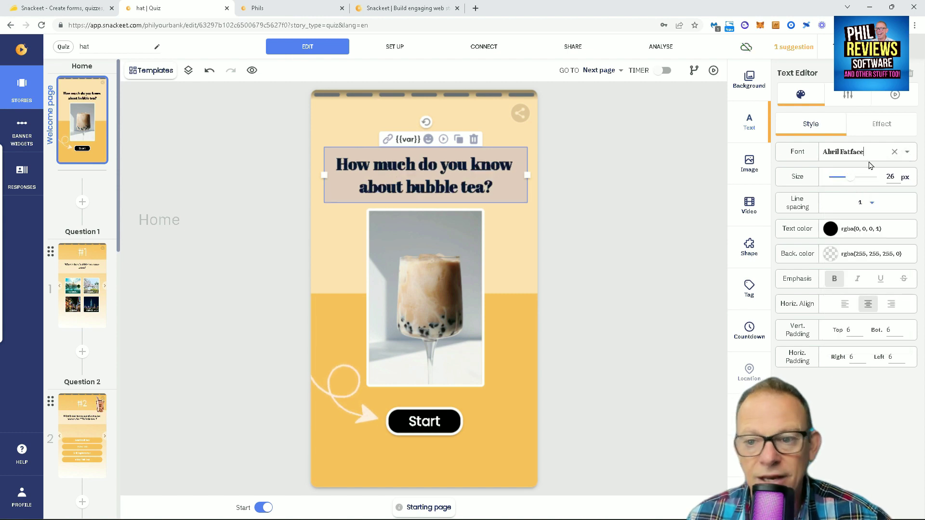
left_click(908, 155)
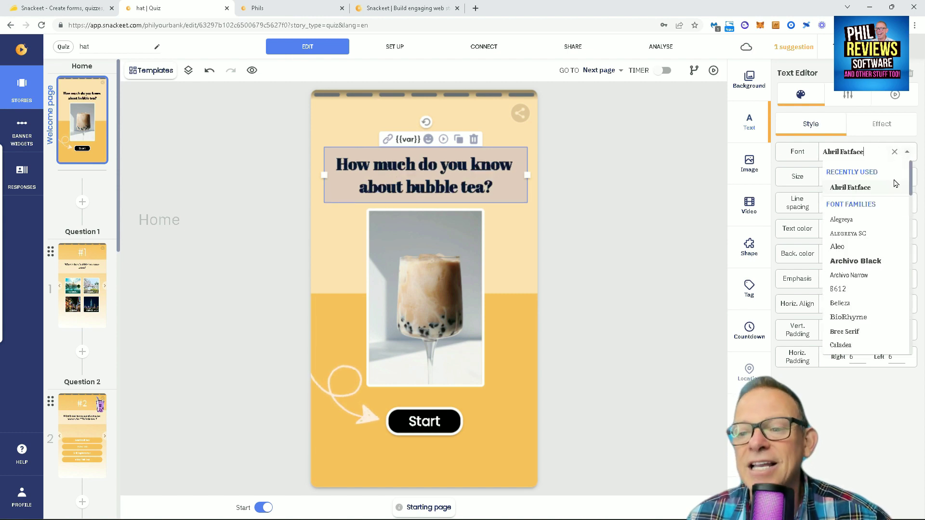
left_click(855, 261)
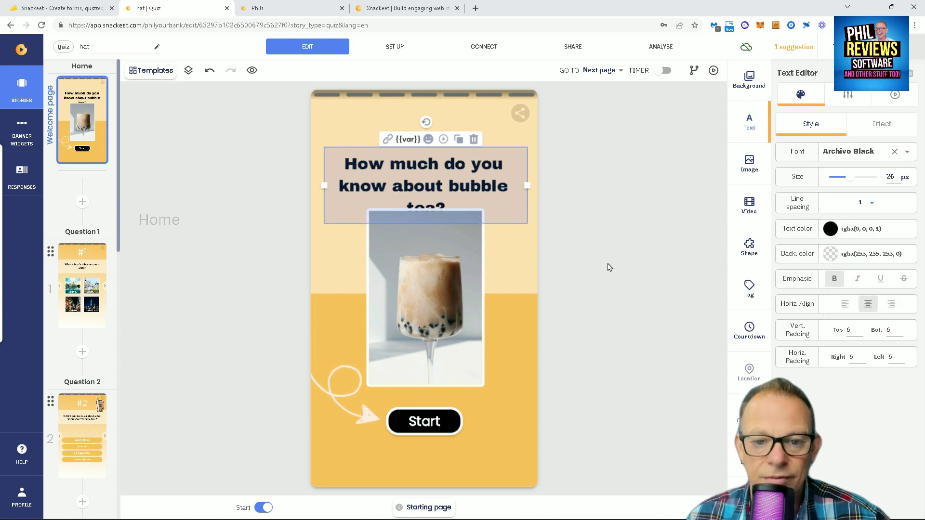
left_click_drag(855, 182, 832, 185)
left_click_drag(659, 203, 638, 206)
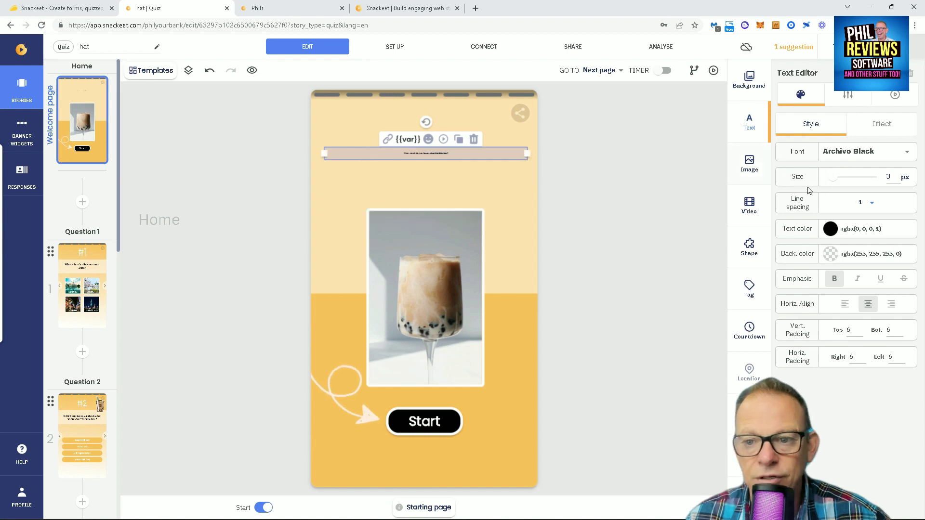
left_click_drag(832, 179, 846, 182)
- Review the bubble-tea image, Question 1 page and Contact page of the hat quiz
left_click(602, 246)
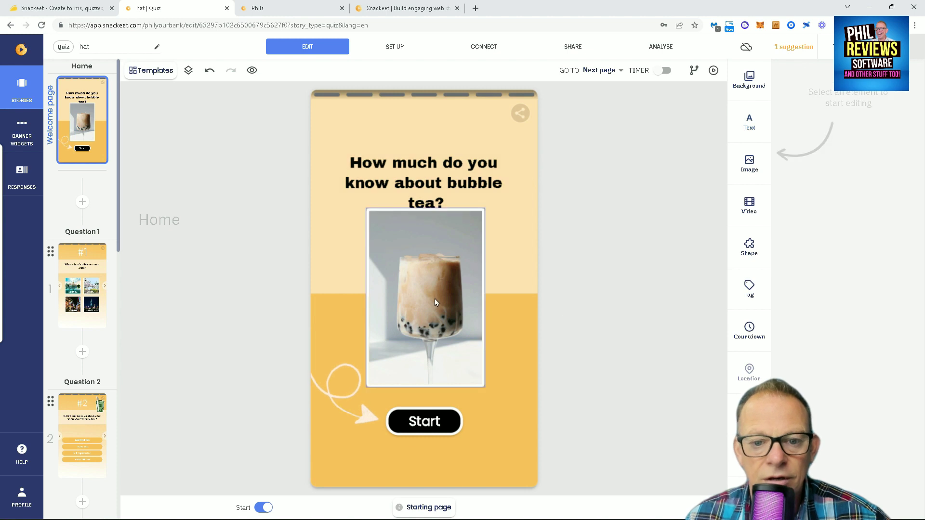
left_click(435, 297)
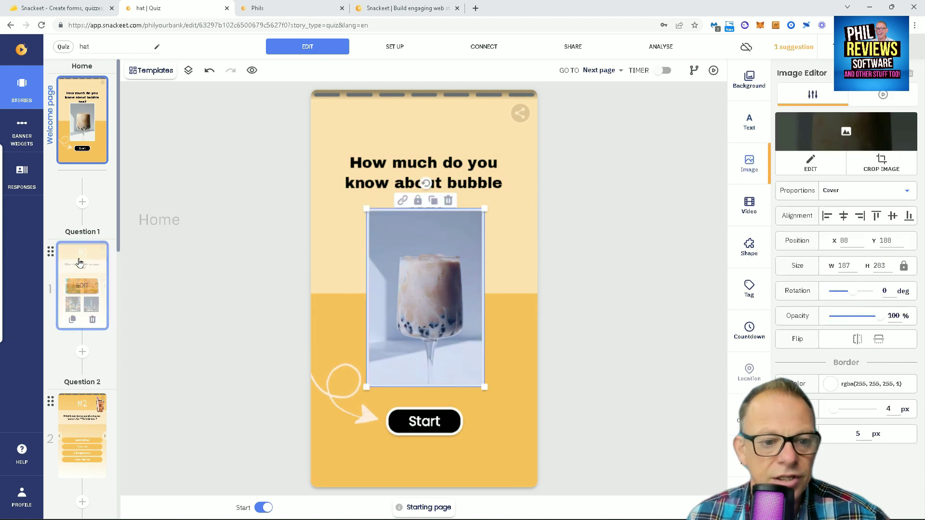
left_click(77, 299)
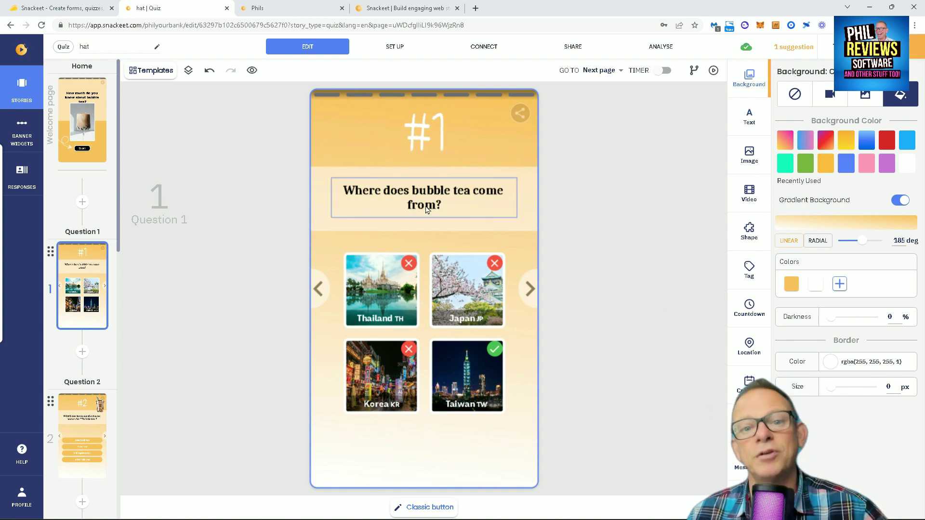
scroll(53, 347, "down", 4)
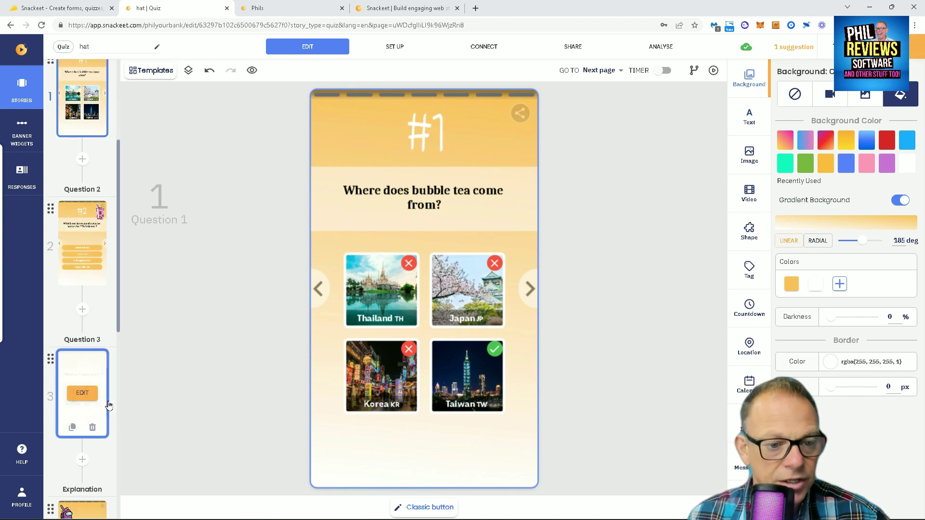
scroll(64, 268, "down", 5)
scroll(83, 305, "down", 3)
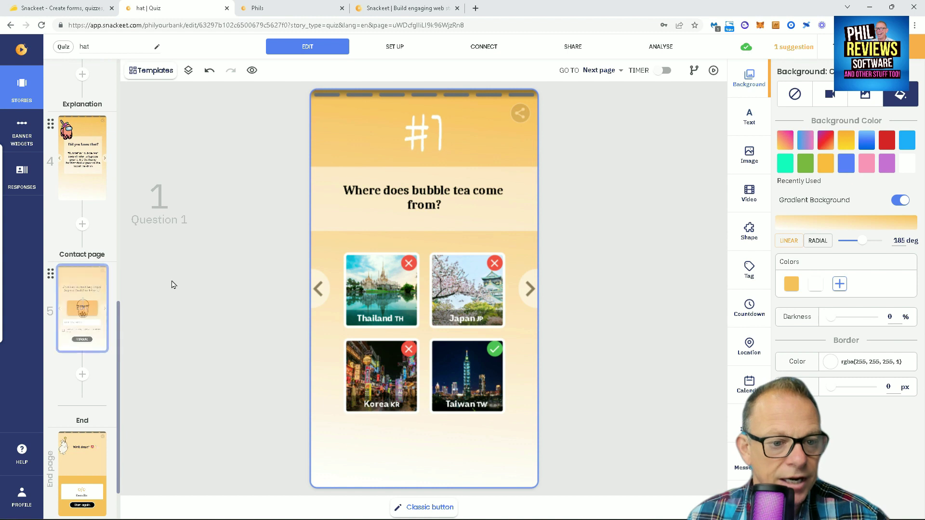
left_click(91, 286)
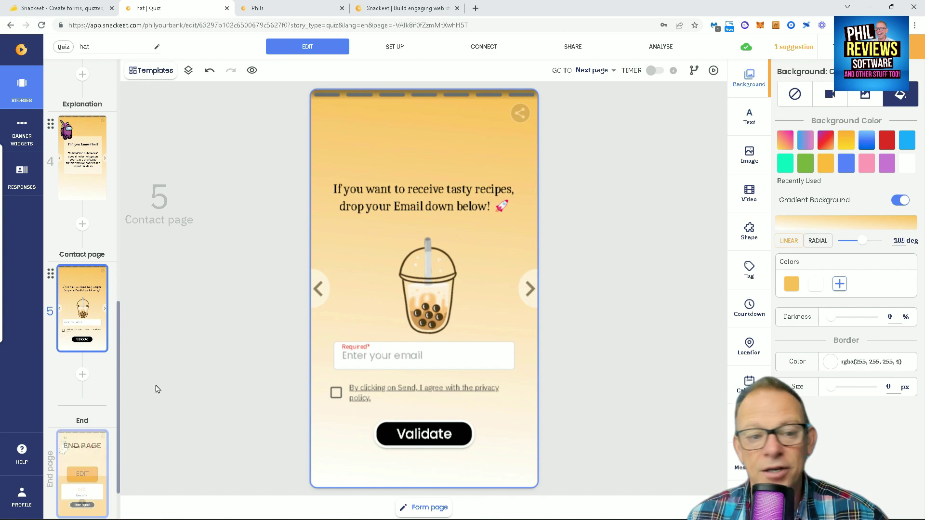
scroll(145, 318, "up", 5)
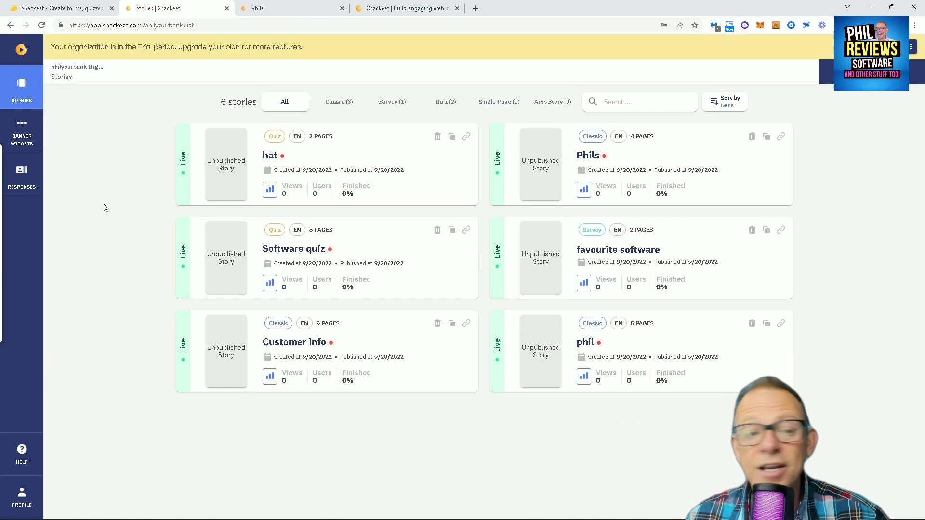
left_click(22, 132)
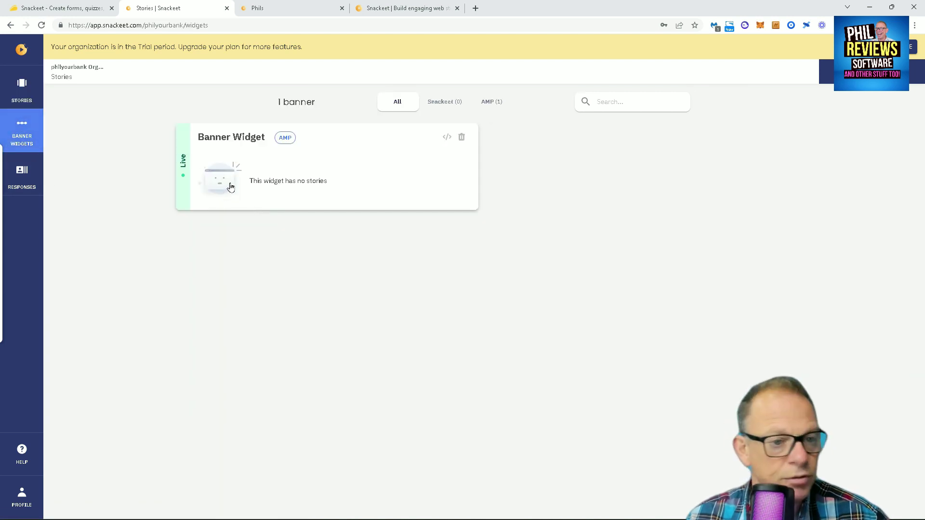
mouse_move(25, 144)
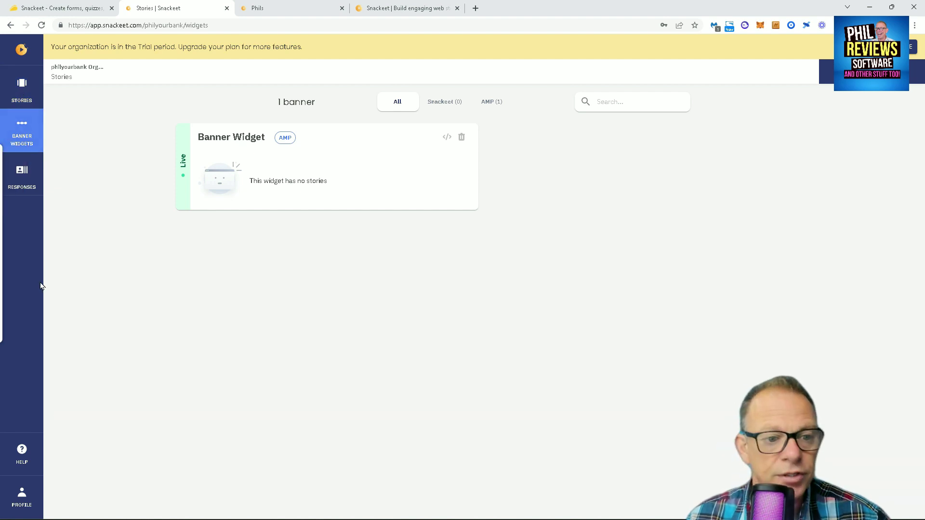
left_click(21, 176)
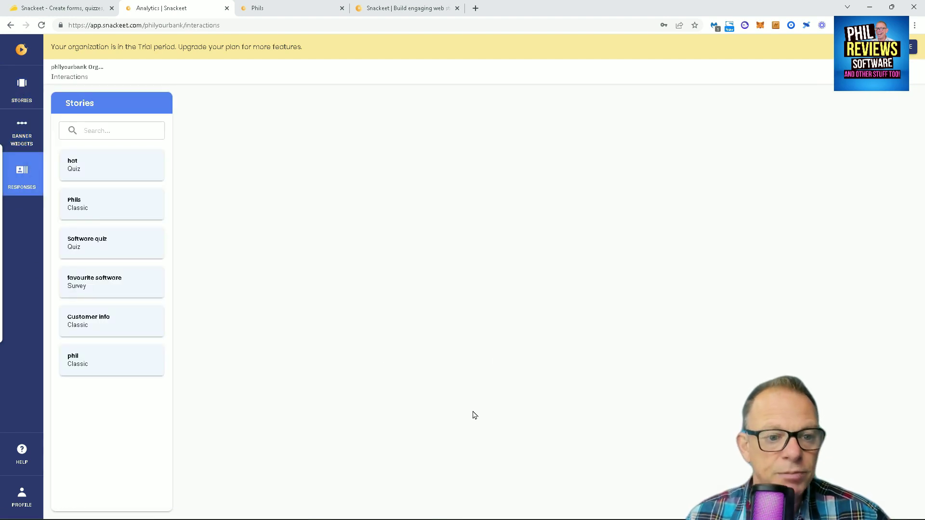
left_click(114, 160)
left_click(122, 202)
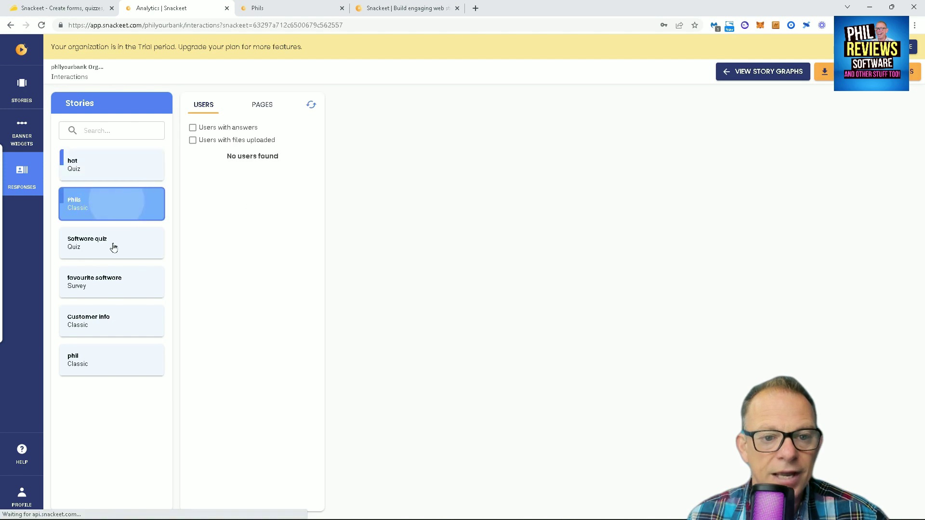
left_click(119, 256)
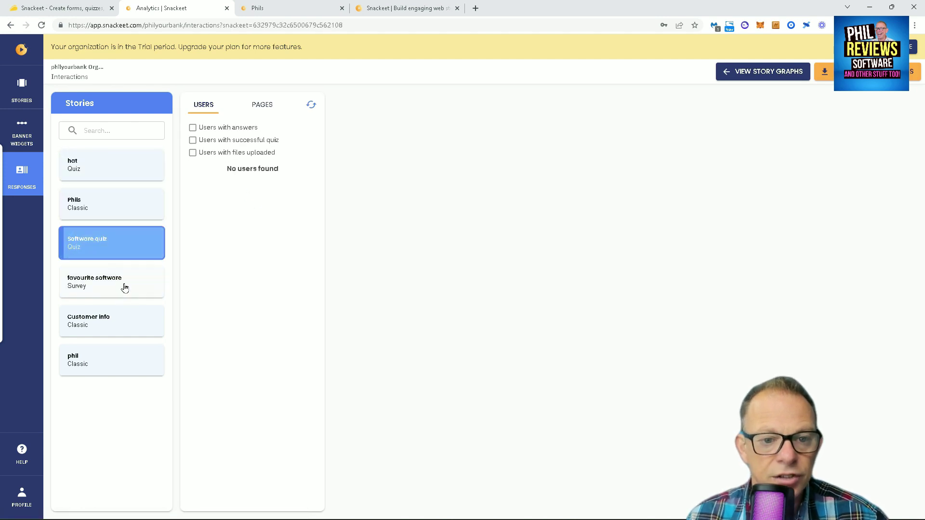
left_click(123, 287)
left_click(121, 332)
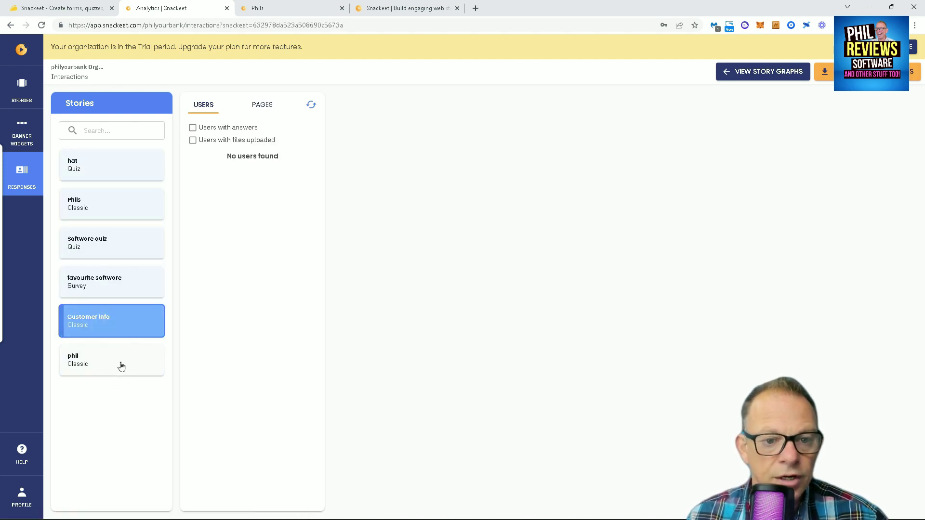
left_click(122, 366)
left_click(107, 174)
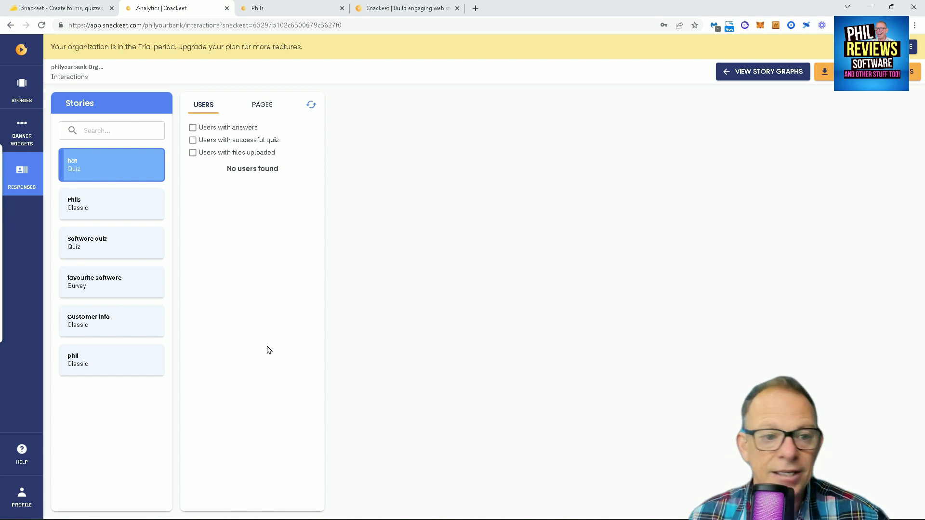
left_click(17, 87)
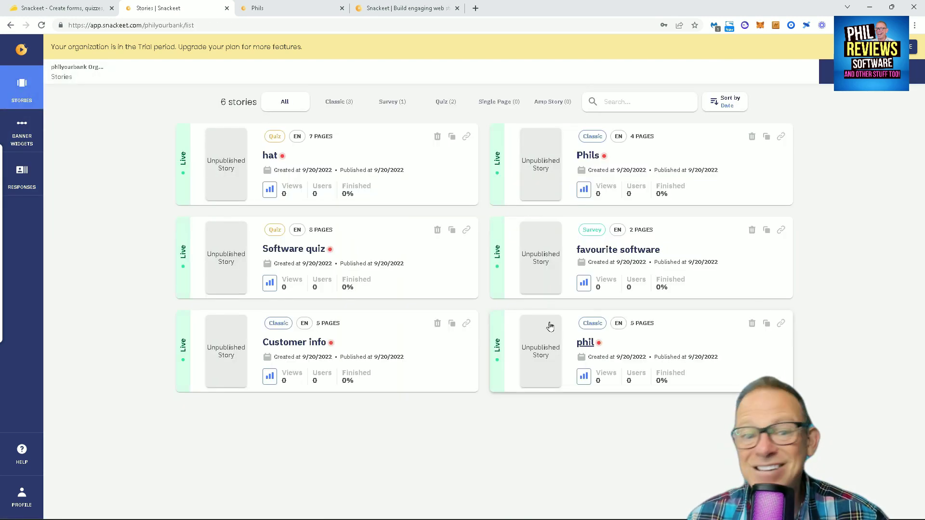